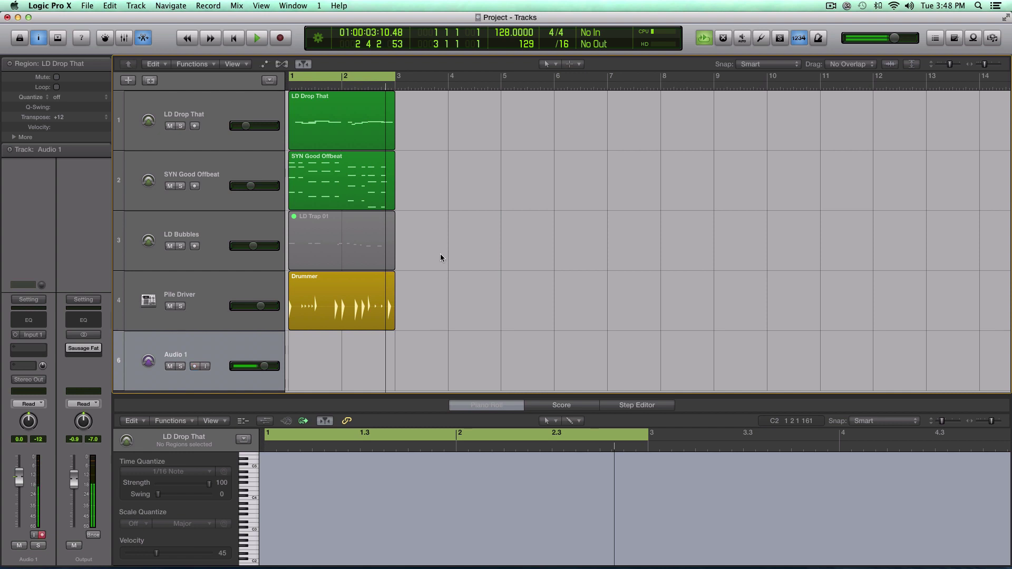
Shorten the track lanes, select the three instrument regions, then select the LD Drop That track
key(super+Up)
drag(445, 130, 305, 255)
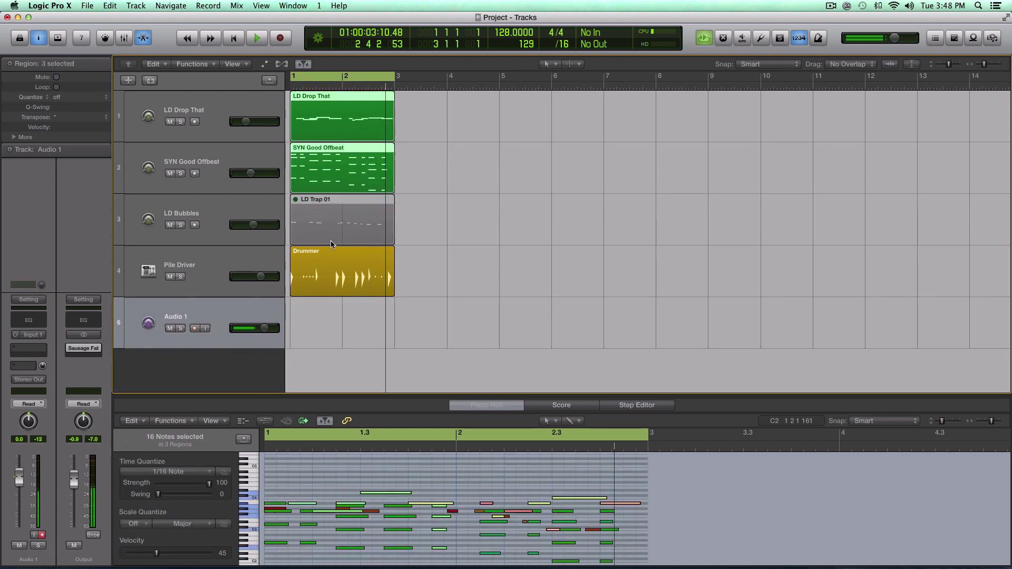
click(216, 133)
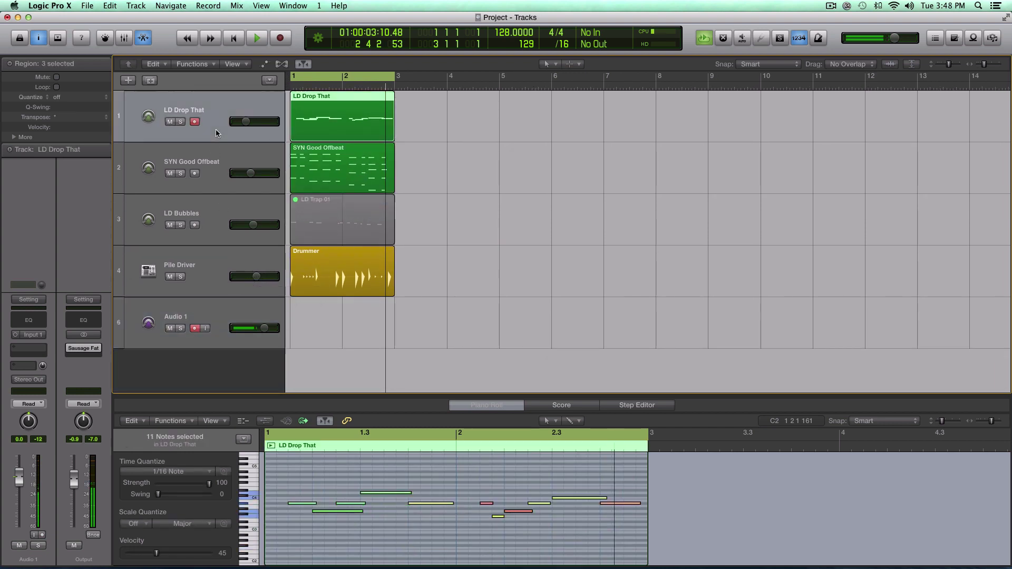
Open LD Drop That's Massive, centre its window, show the 4 Env editor, and copy the patch
click(29, 336)
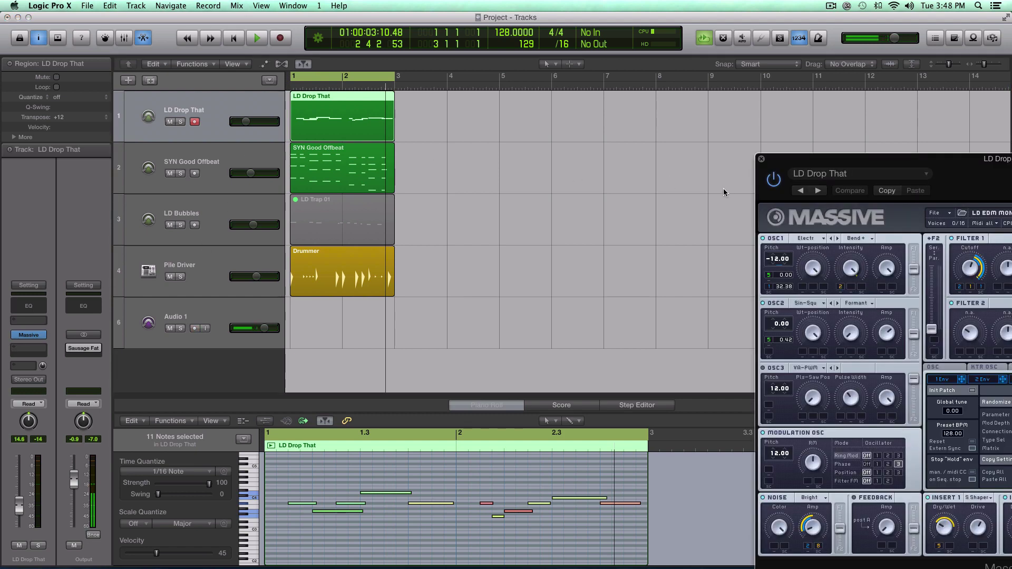
mouse_move(814, 161)
mouse_down()
mouse_move(386, 87)
mouse_move(311, 54)
mouse_up()
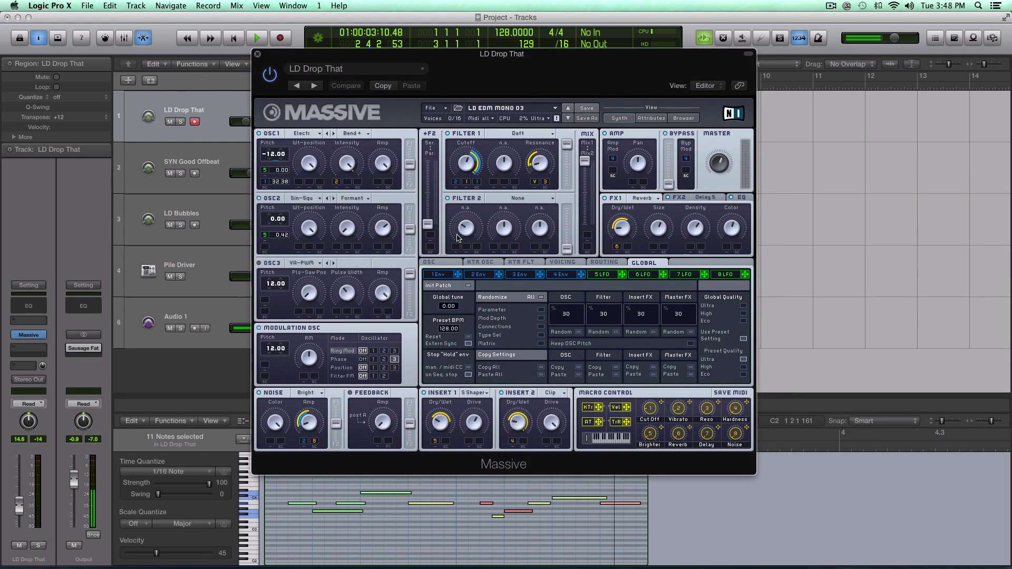
click(560, 275)
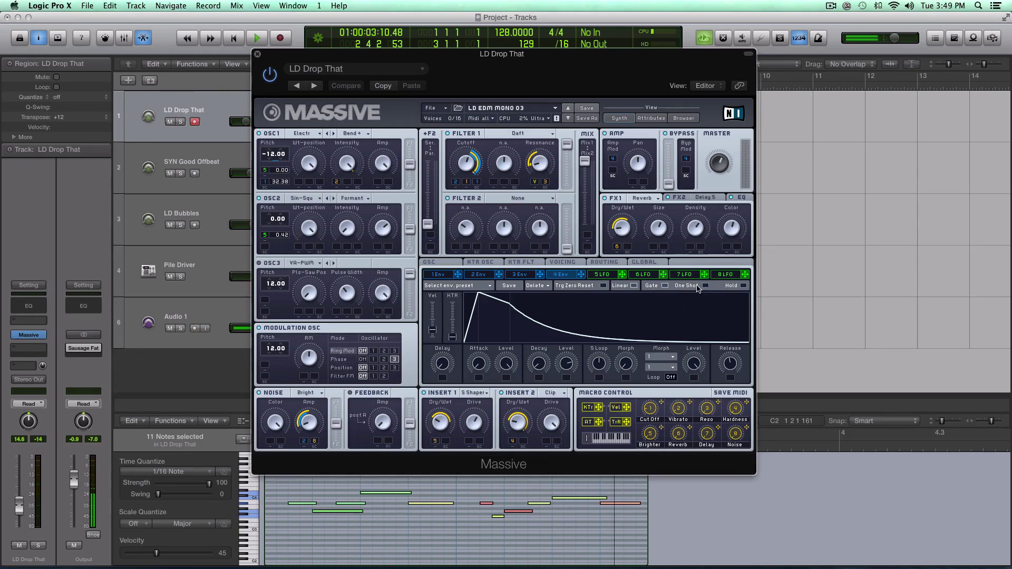
click(376, 87)
Load a blank New Sound from Massive's File menu
click(441, 111)
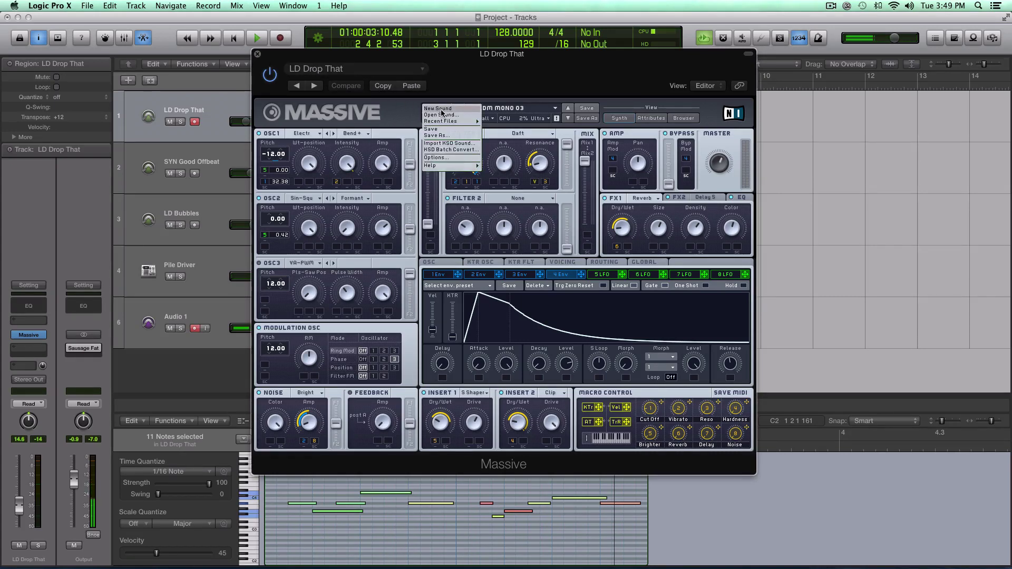
click(441, 113)
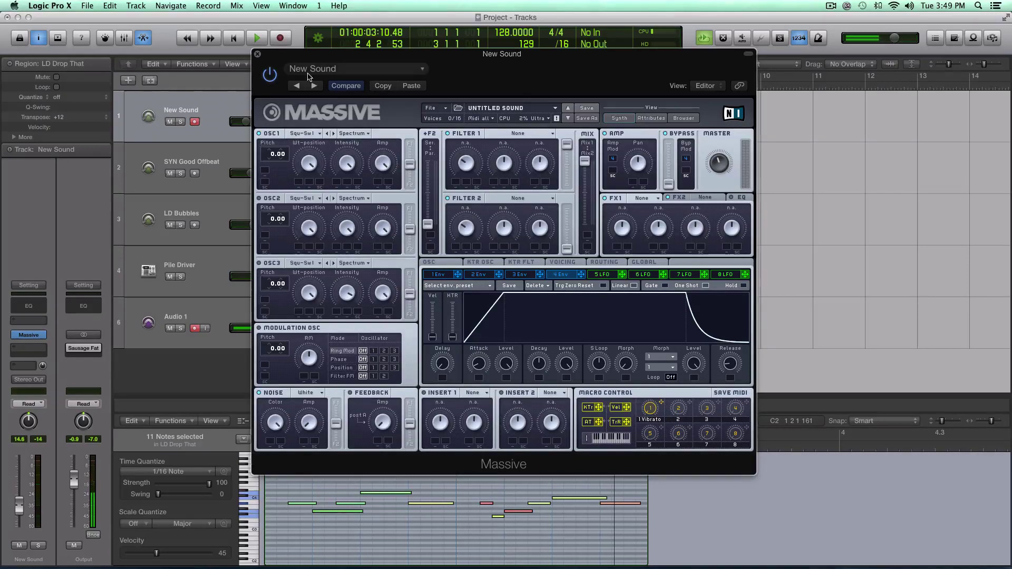
Paste the copied patch back into track 1's Massive, then zoom to the LD Drop That region
click(257, 57)
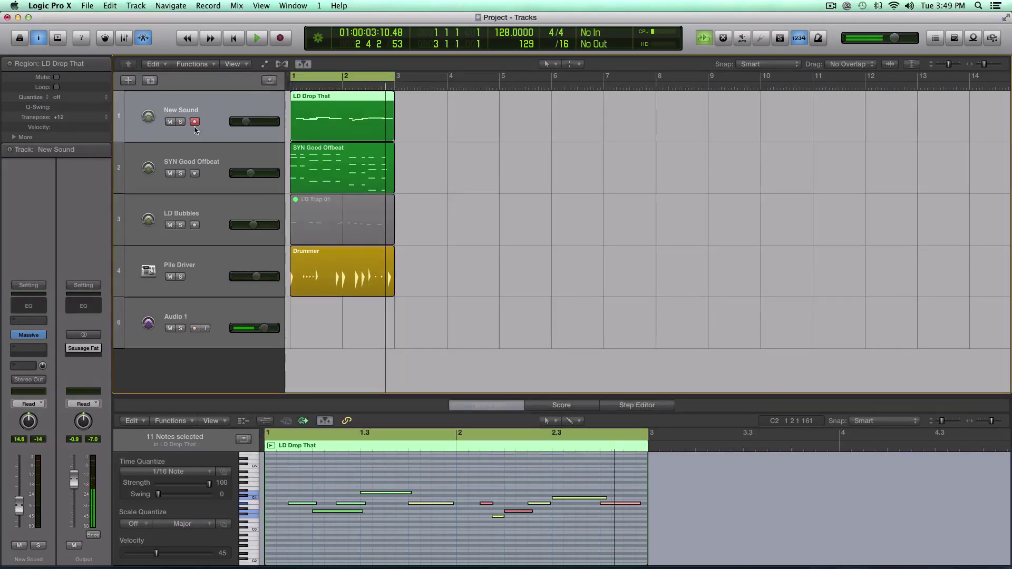
click(31, 336)
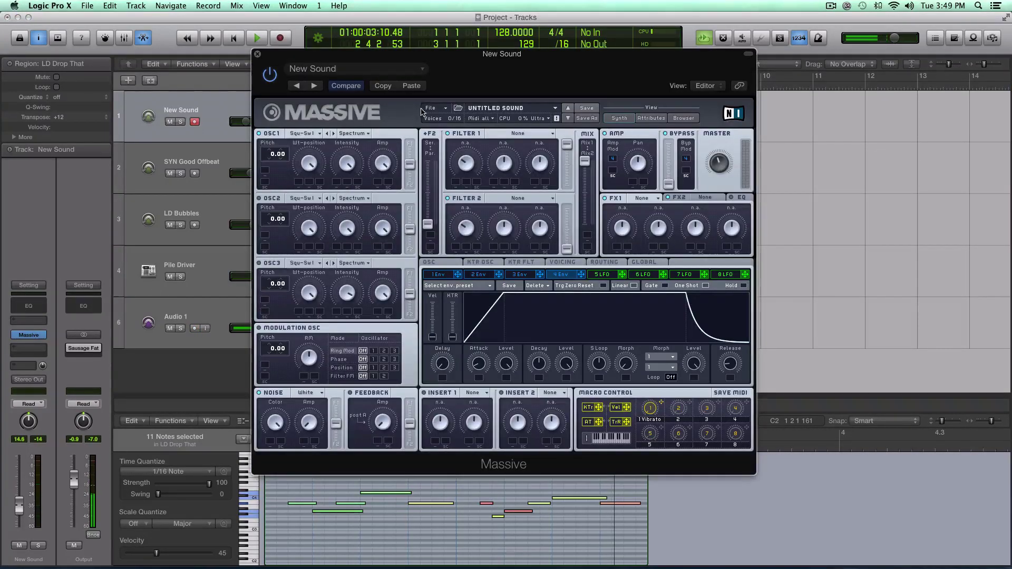
click(258, 55)
drag(468, 114, 323, 317)
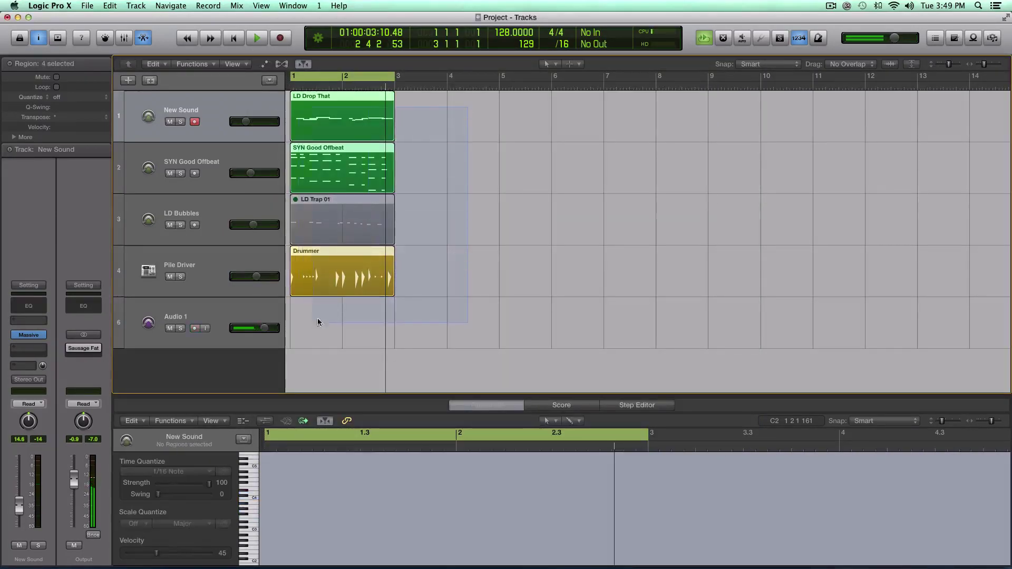
key(super+Right)
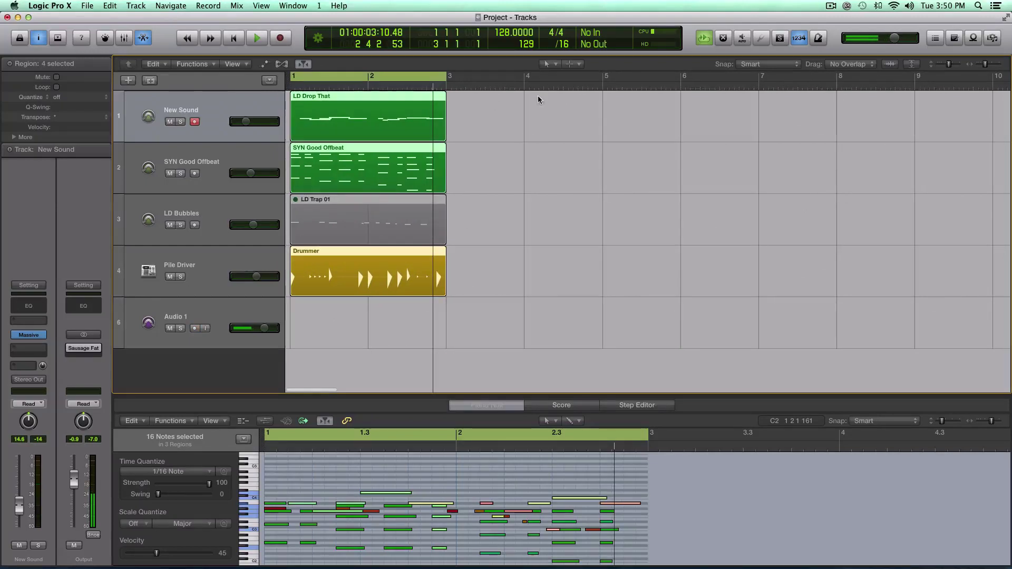
click(365, 113)
Play the arrangement from the start, toggling track 1's solo, then rename track 1 'Lead'
key(ctrl+s)
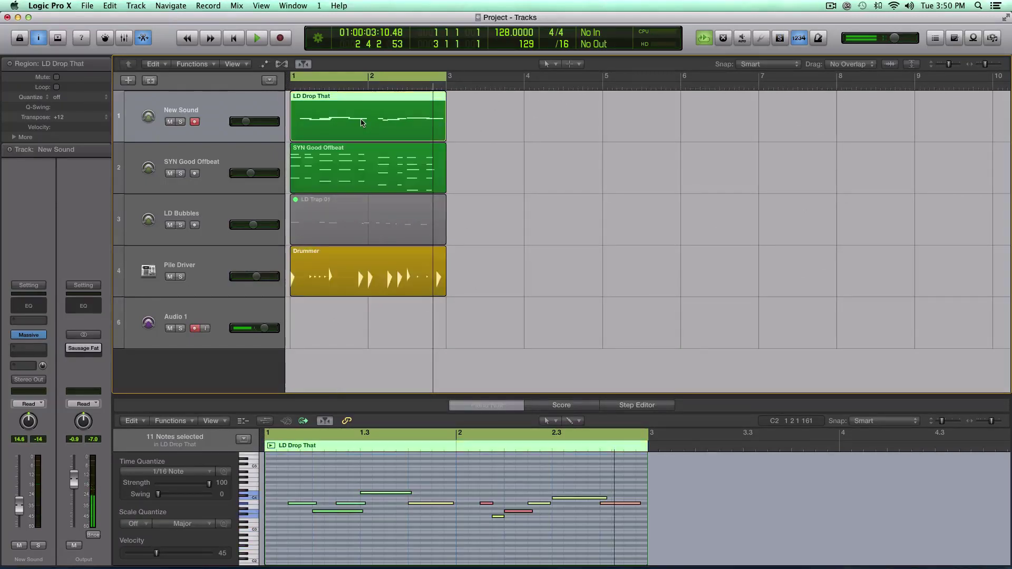
key(Return)
key(space)
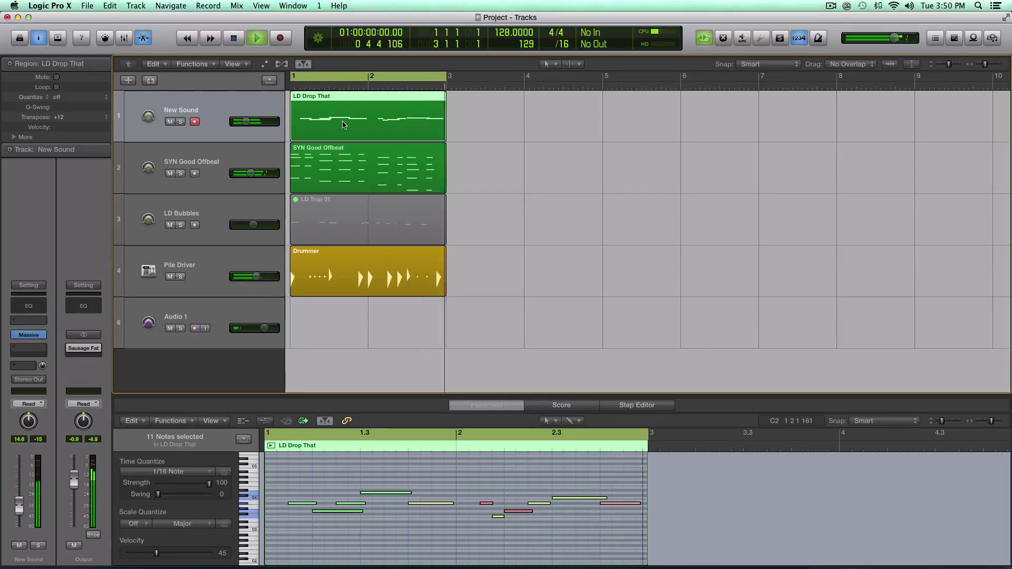
click(180, 121)
click(181, 120)
key(space)
double_click(183, 111)
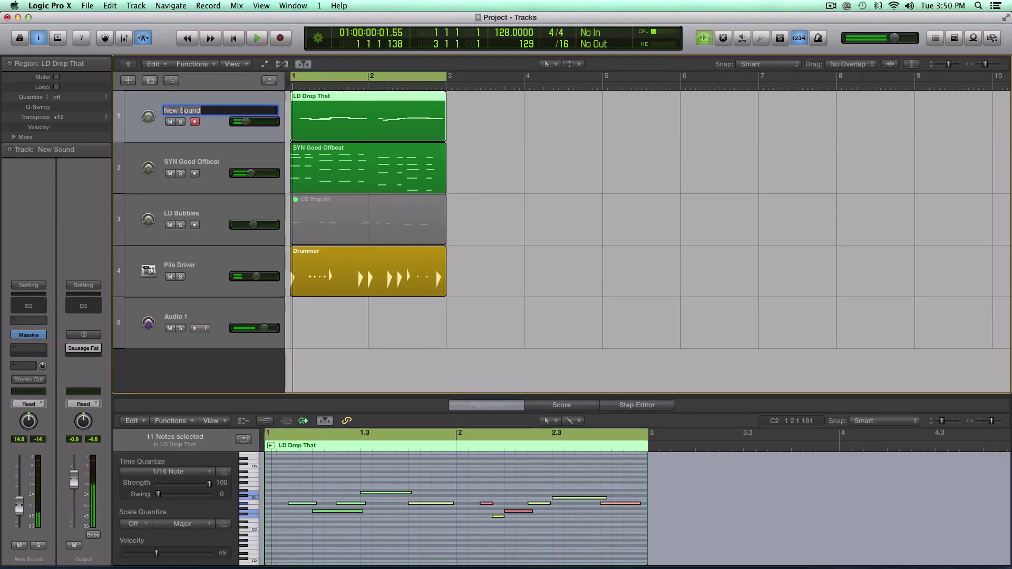
text(Lead)
key(Return)
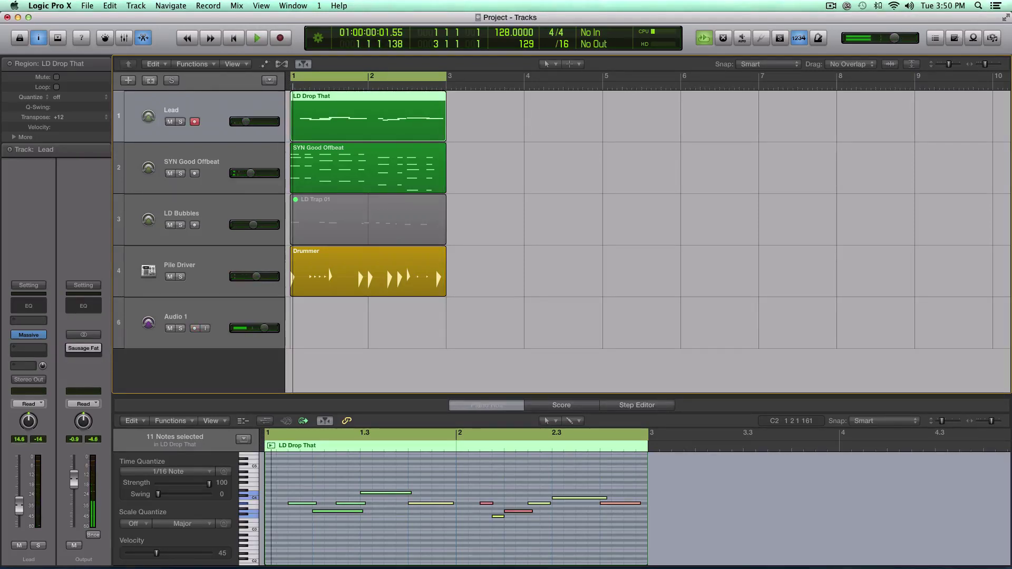
Open Lead's Massive, move it aside, audition single Piano Roll notes, then recentre the window
click(28, 334)
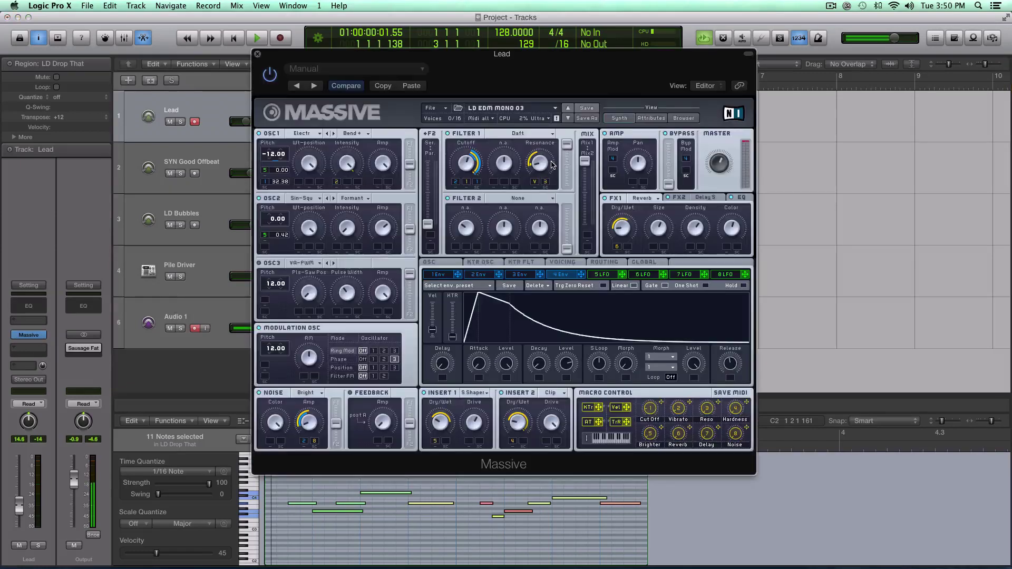
drag(299, 56, 584, 76)
scroll(363, 132, up, 3)
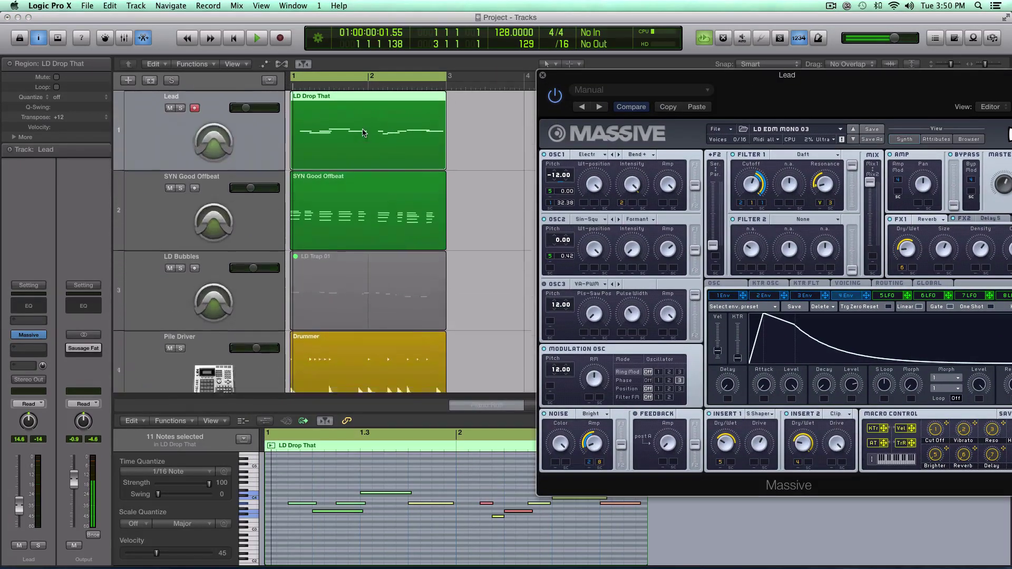
scroll(396, 135, up, 2)
scroll(452, 138, up, 2)
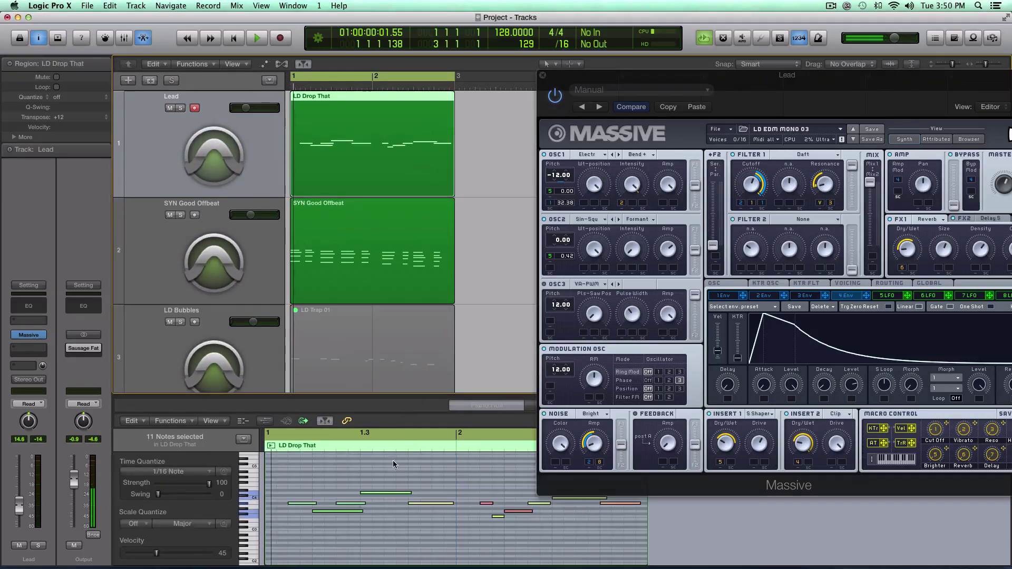
click(381, 533)
click(307, 504)
click(336, 512)
scroll(445, 513, up, 1)
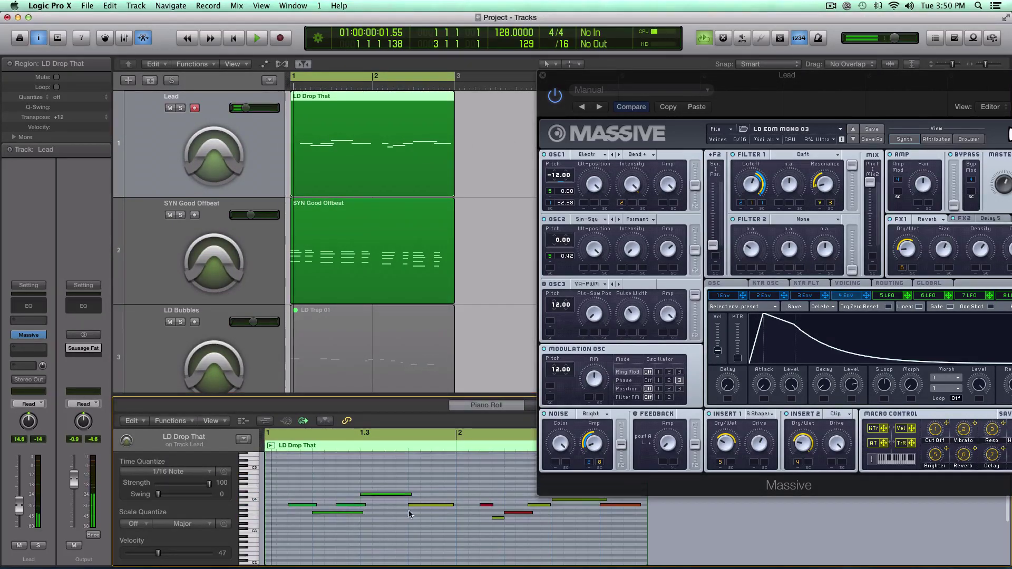
click(496, 518)
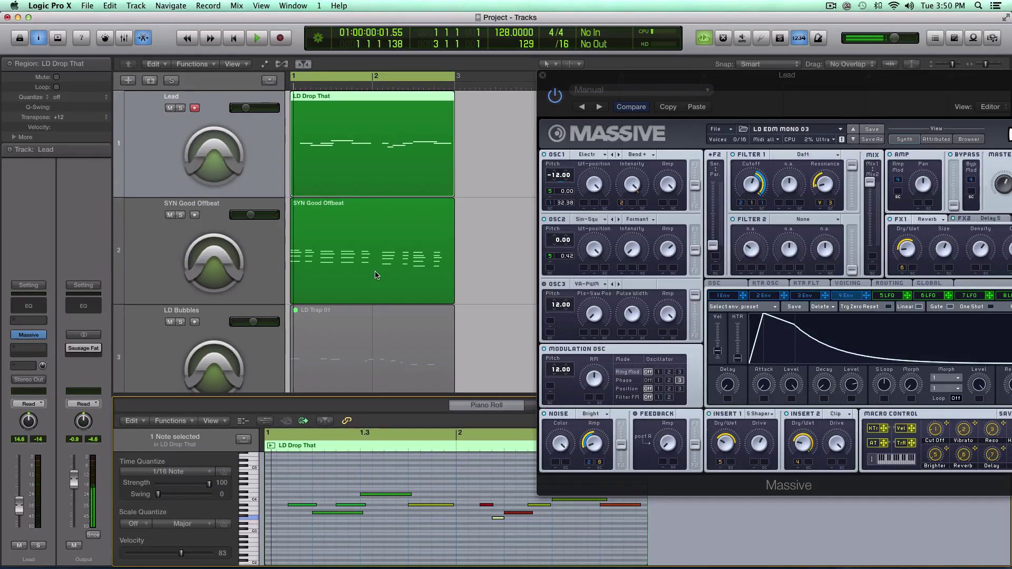
drag(571, 74, 247, 68)
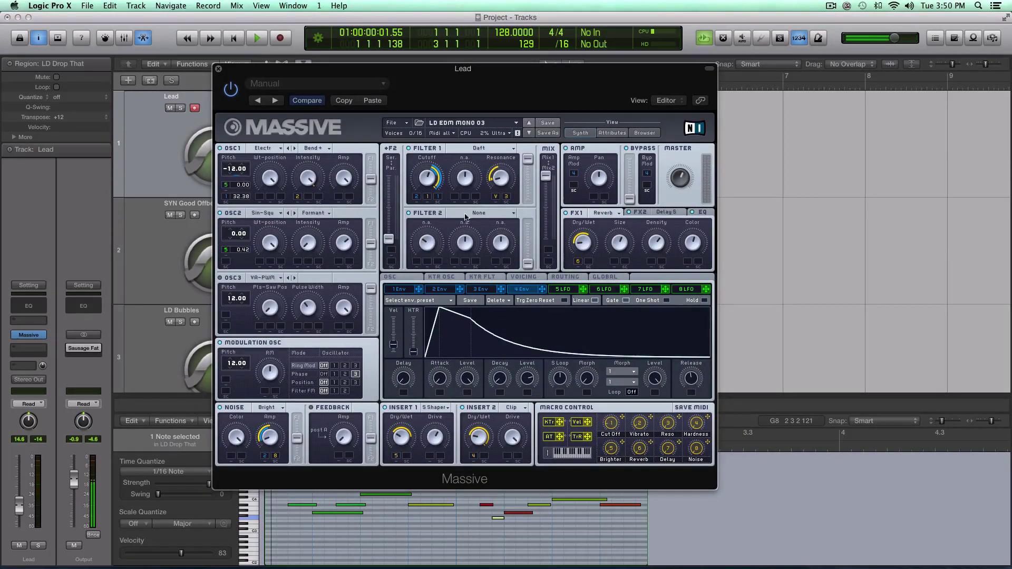
Toggle the 4 Env Linear checkbox to compare shapes, leaving segments straight, then shift the window right
click(594, 302)
click(594, 301)
click(595, 301)
click(594, 302)
drag(248, 68, 480, 68)
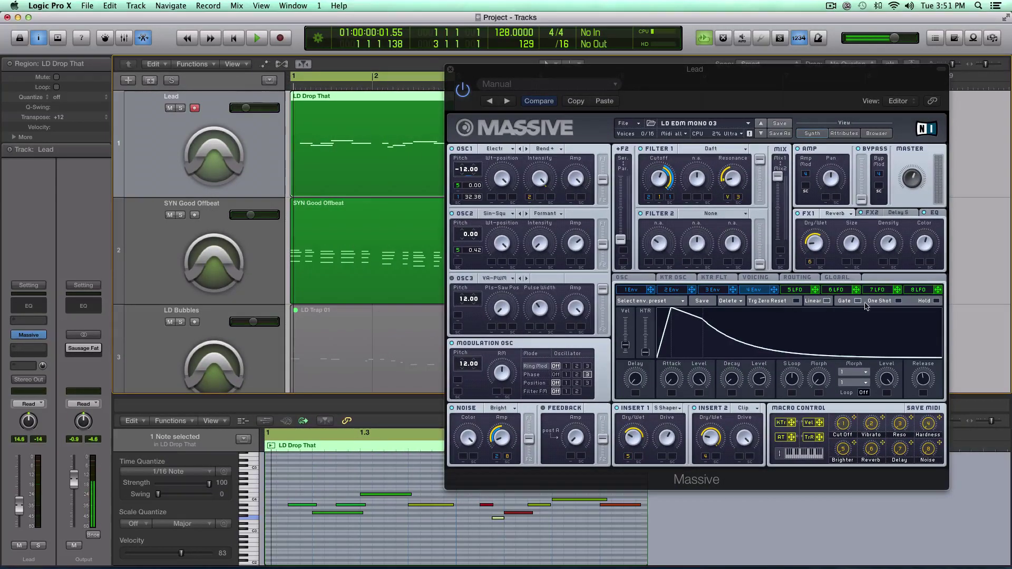
Play the project with Lead soloed, then unsoloed, while raising the filter cutoff
click(899, 303)
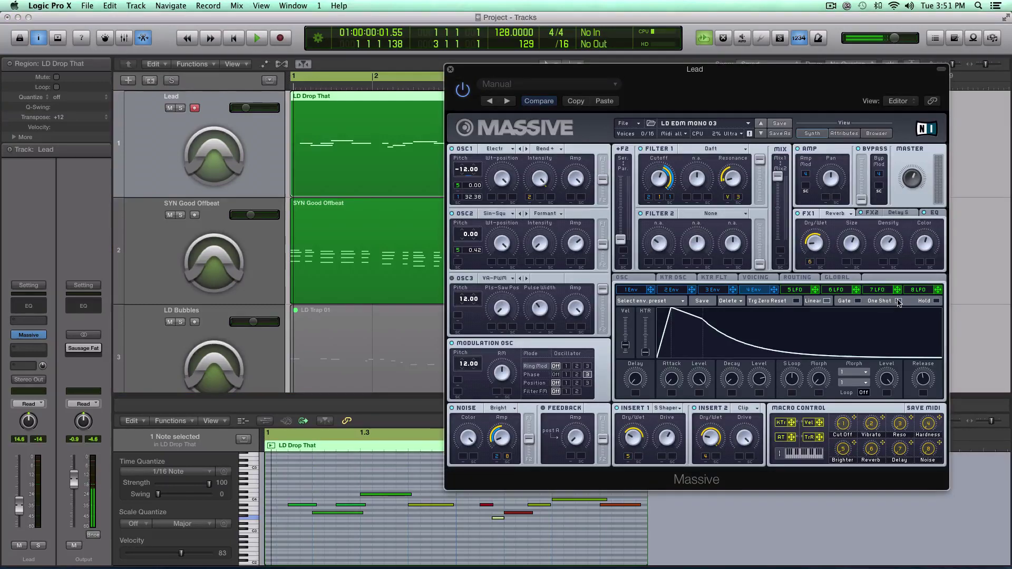
key(ctrl+s)
key(space)
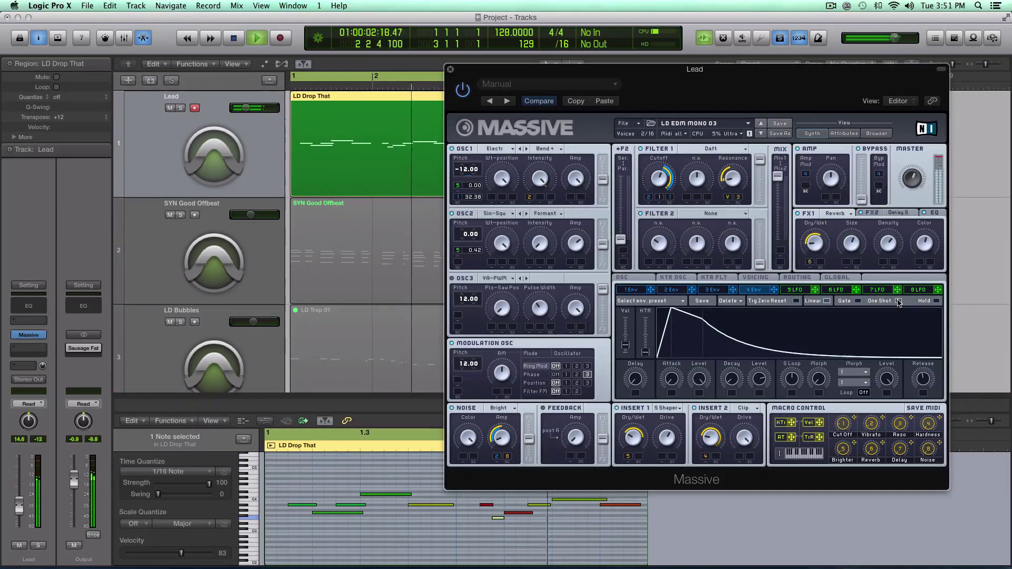
key(s)
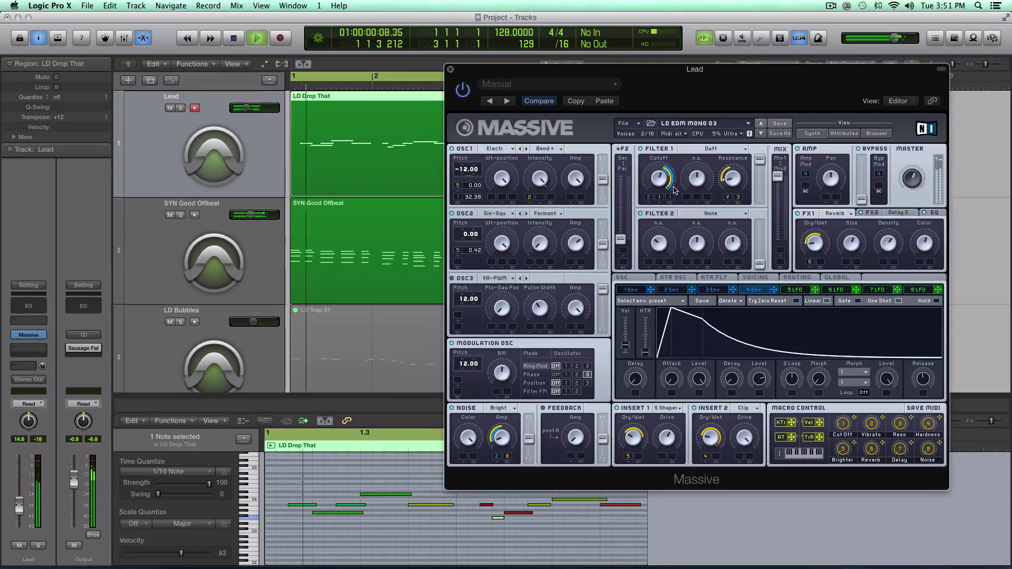
drag(670, 187, 660, 237)
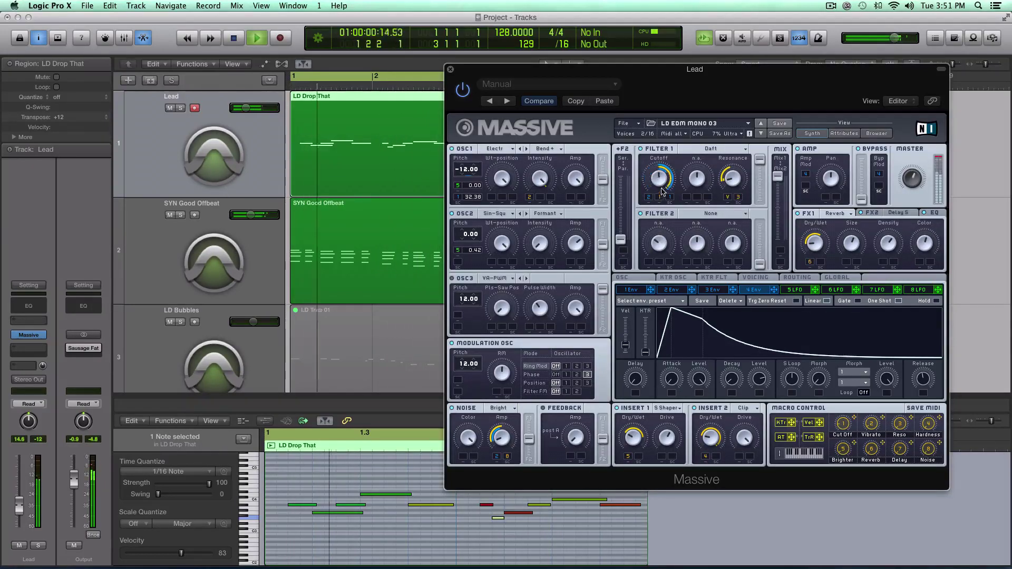
key(space)
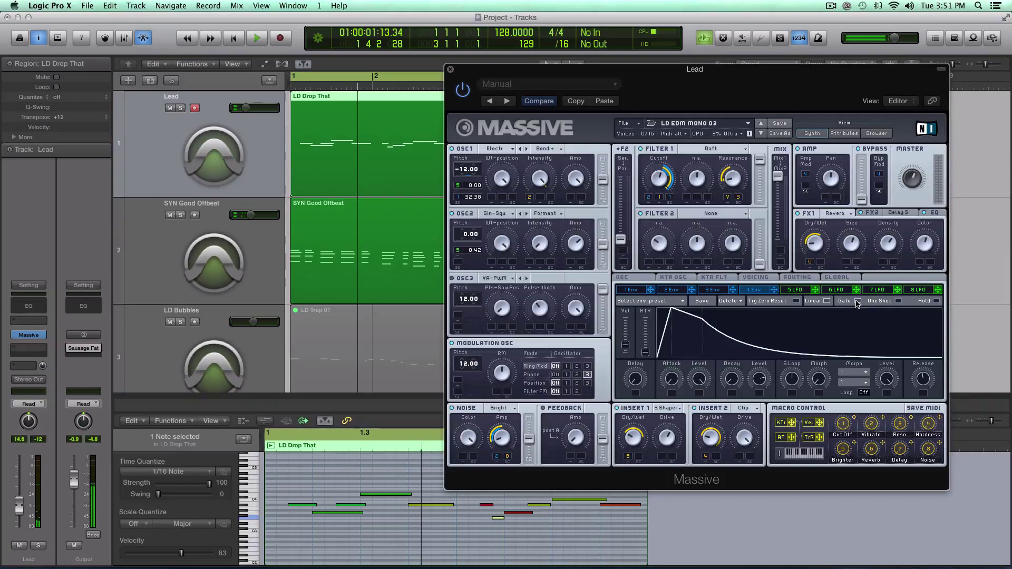
Play the Lead sound one more time and close its Massive window
key(space)
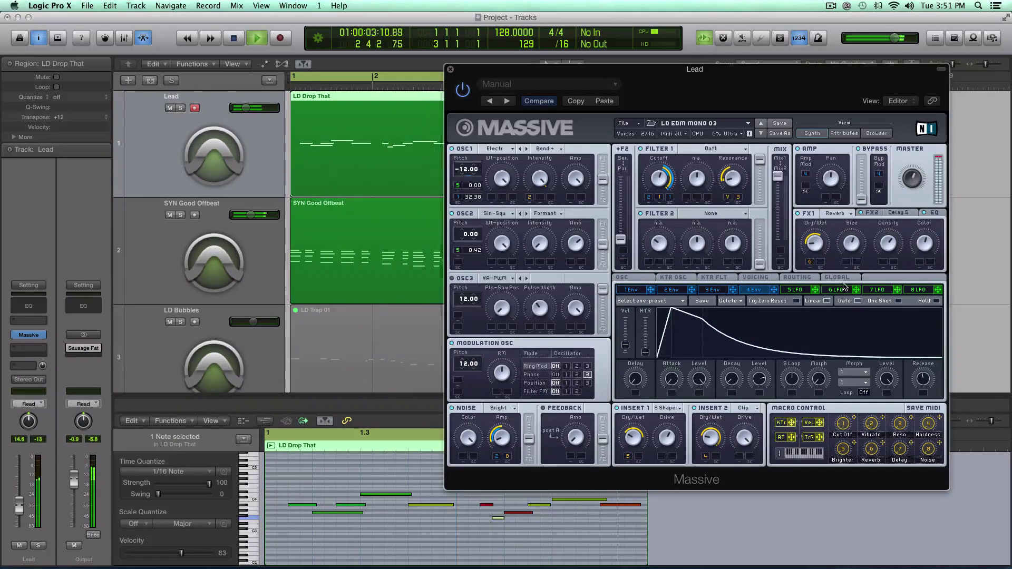
key(space)
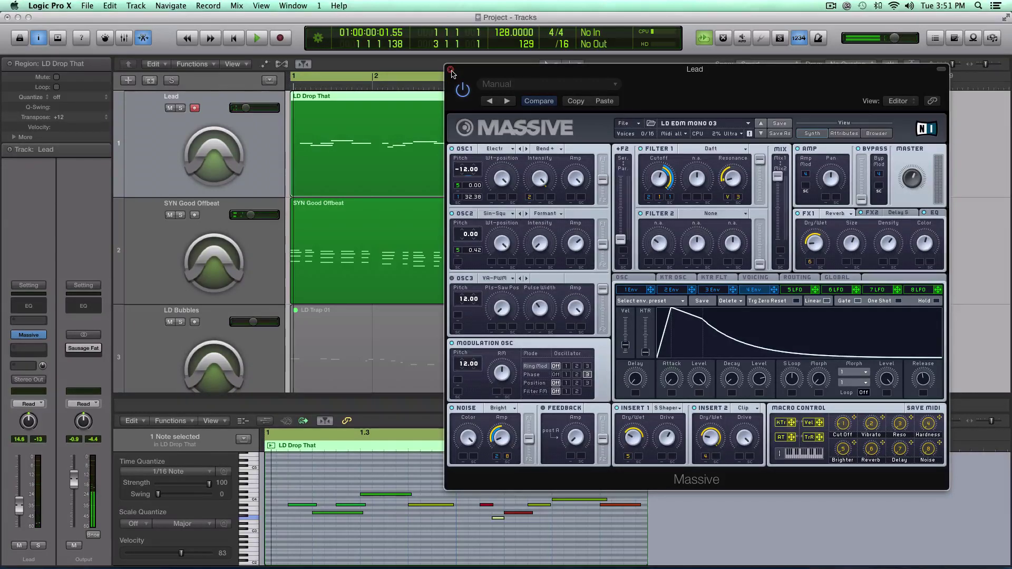
click(450, 71)
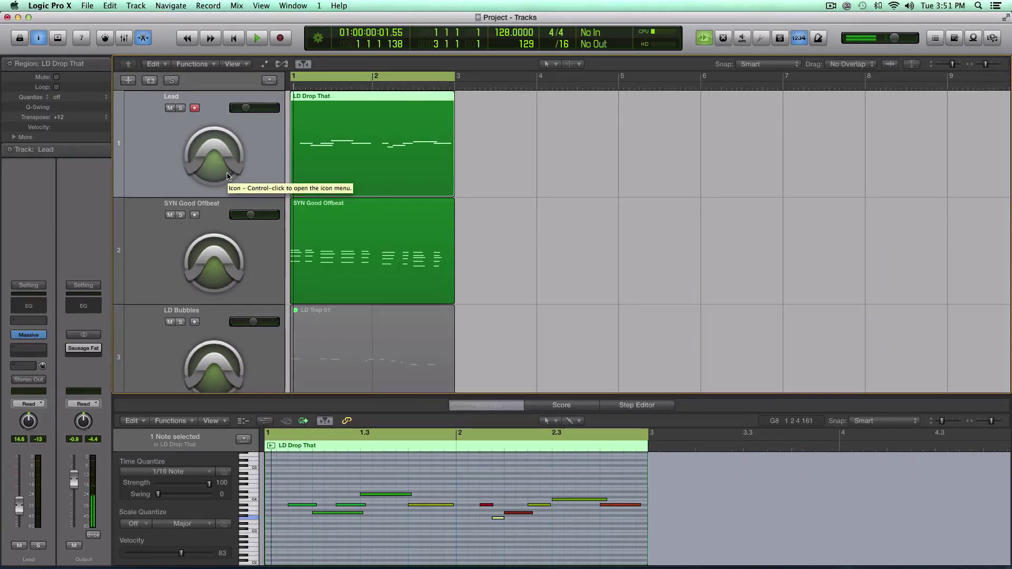
scroll(227, 176, right, 2)
Mute Lead, select SYN Good Offbeat, zoom in on its region, and start playback
click(169, 107)
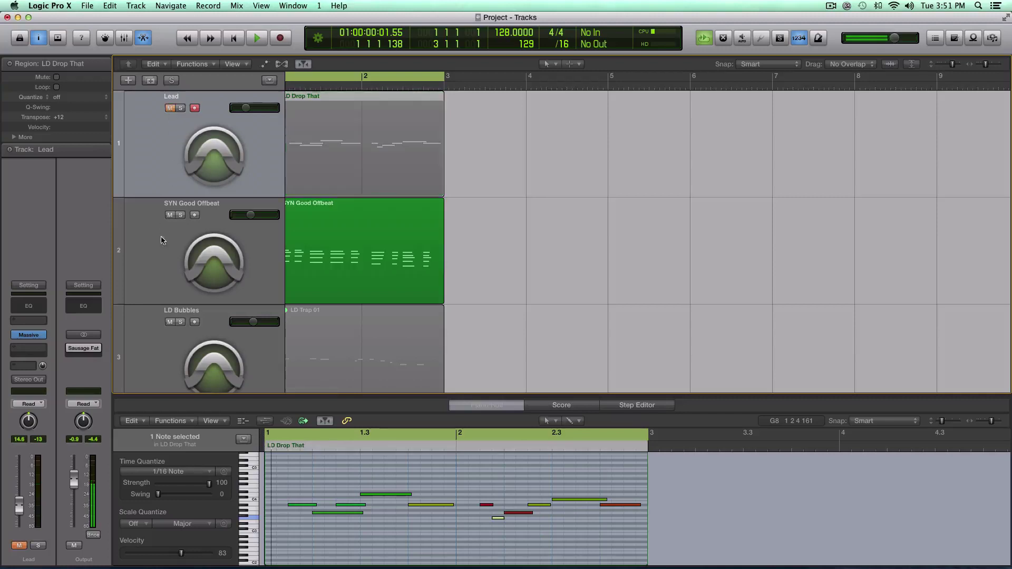
click(160, 236)
scroll(161, 237, left, 2)
key(super+Right)
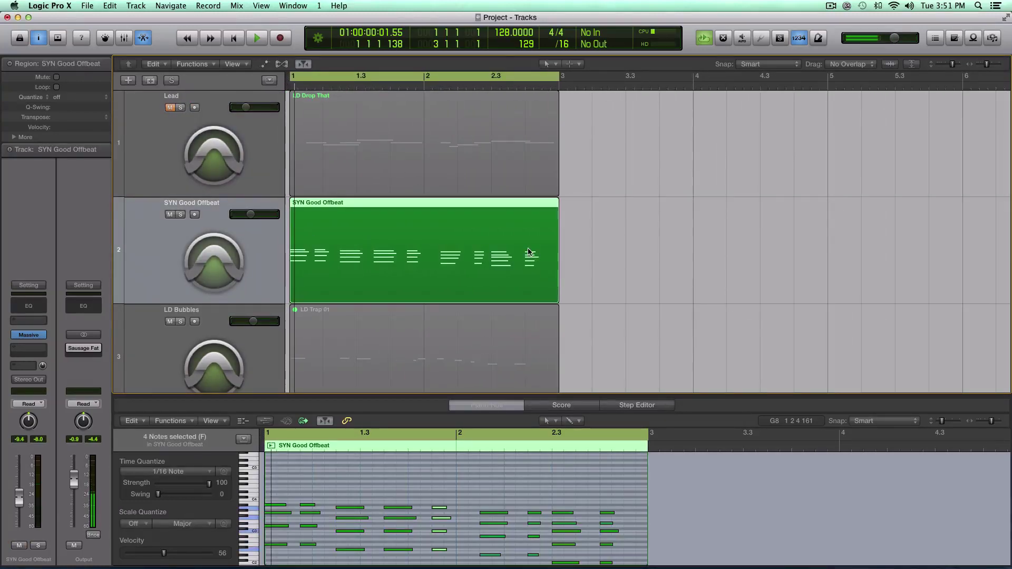
key(space)
Open SYN Good Offbeat's Massive, show the 4 Env settings, play the part, then hide the window
click(32, 334)
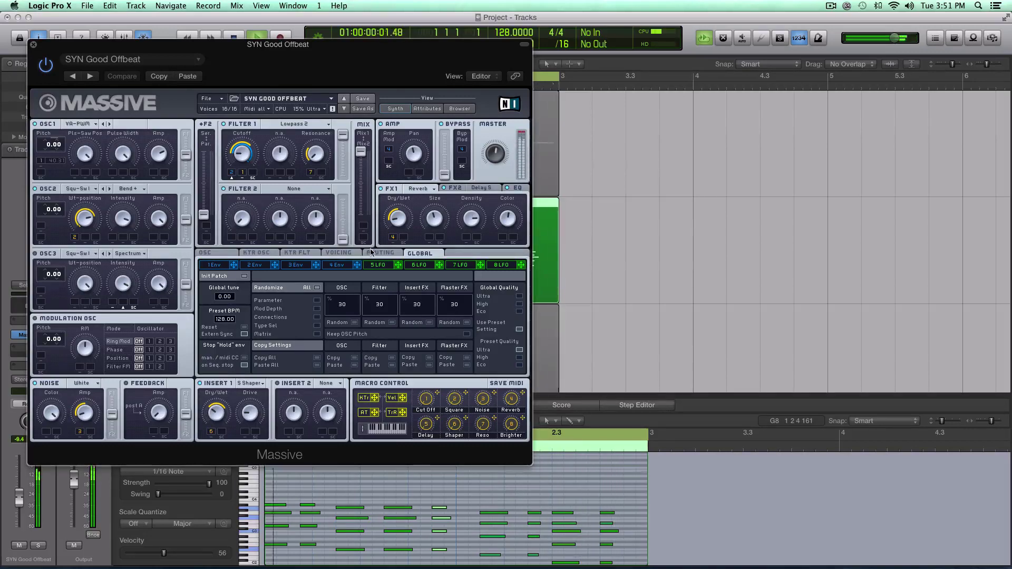
click(331, 266)
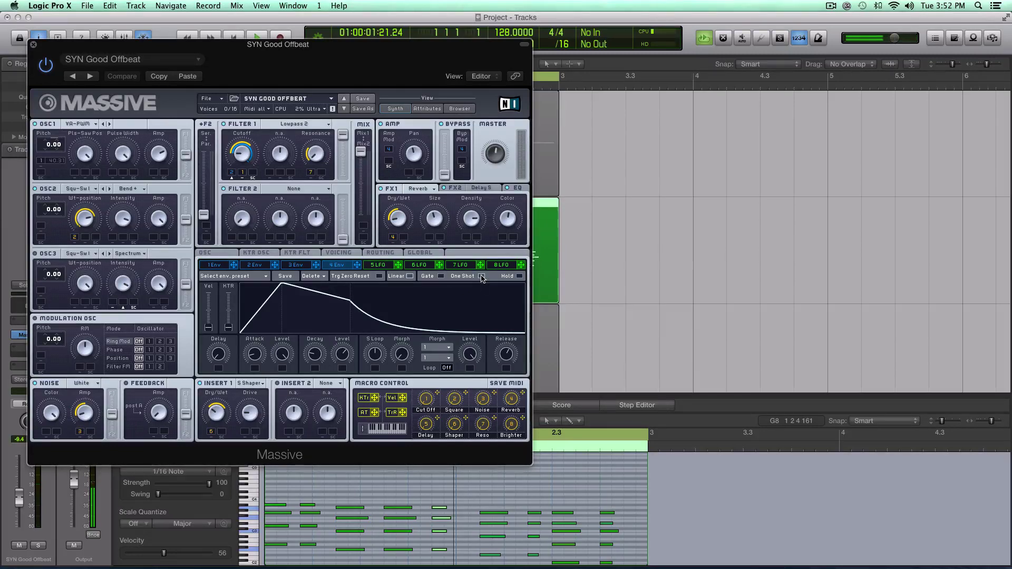
key(space)
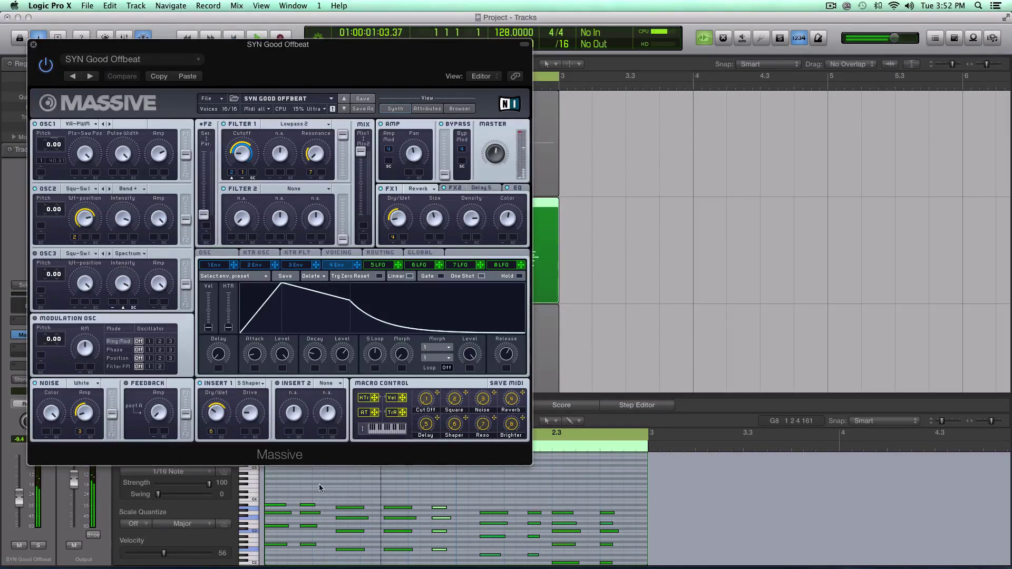
key(v)
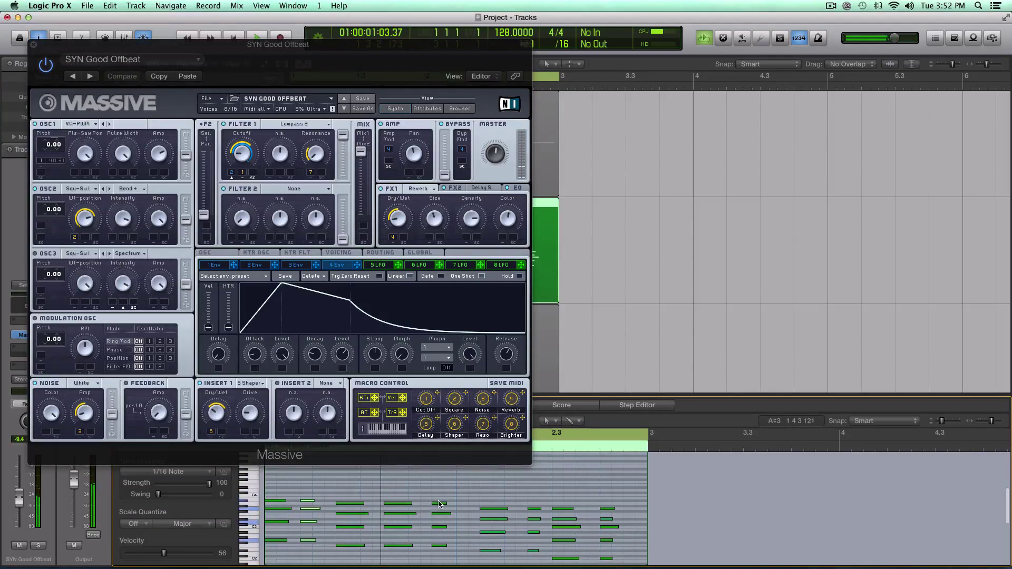
scroll(455, 524, down, 2)
scroll(455, 523, down, 1)
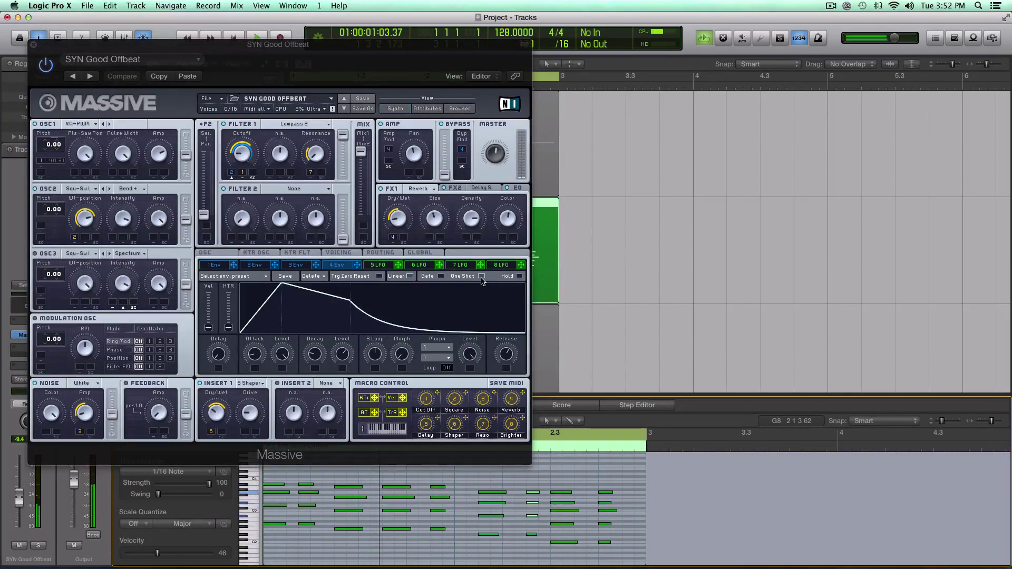
Bring the SYN Good Offbeat synth forward and uncheck 4 Env Linear for a curved decay
click(441, 278)
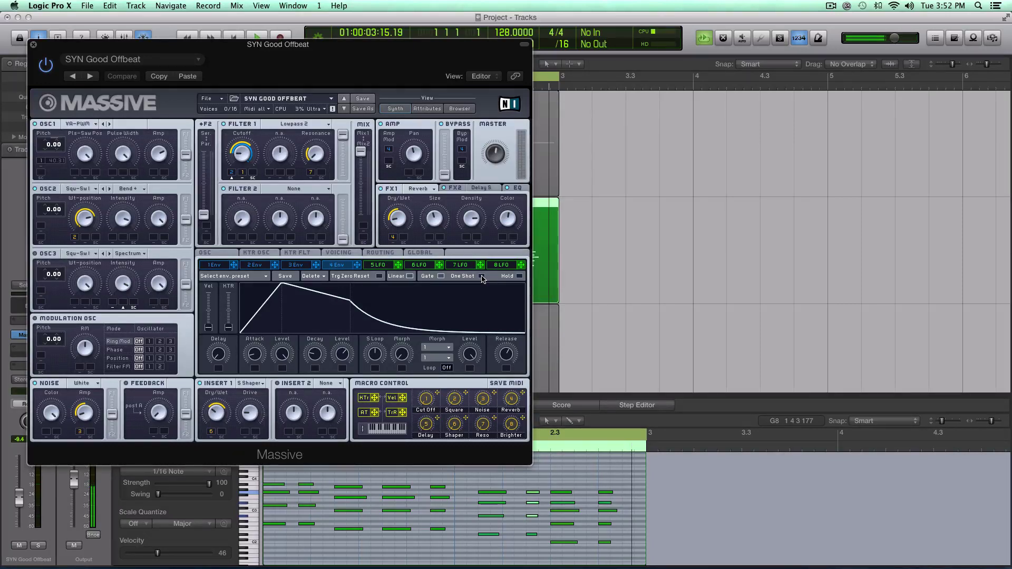
click(410, 276)
Toggle the SYN Good Offbeat envelope decay between curved and linear, ending on linear
click(409, 278)
mouse_move(73, 45)
mouse_down()
mouse_move(279, 38)
mouse_move(276, 60)
mouse_up()
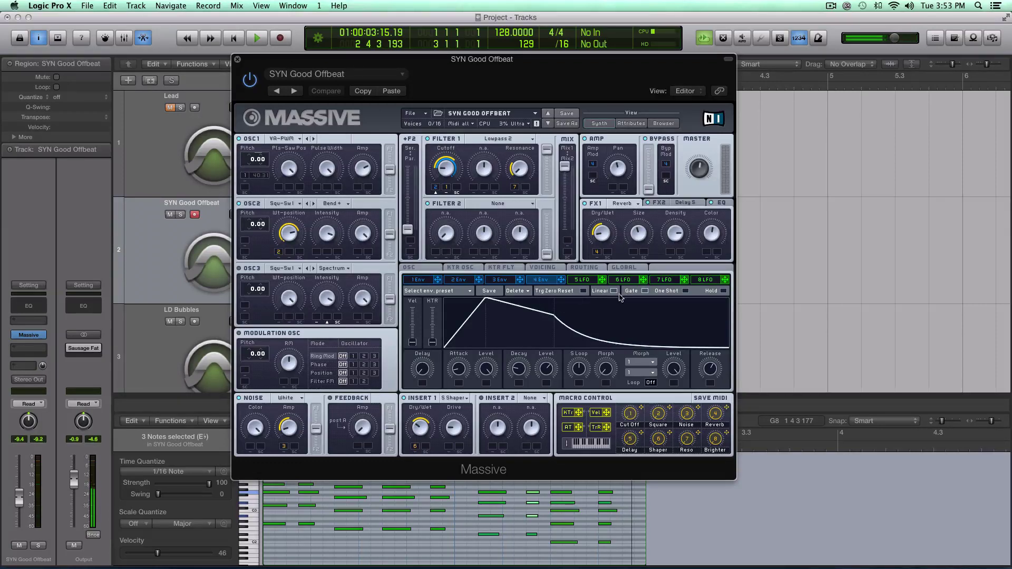
drag(516, 308, 573, 301)
click(613, 291)
click(614, 292)
click(612, 292)
Close the Massive window, mute SYN Good Offbeat, and unmute the LD Bubbles LD Trap 01 region
click(238, 59)
click(170, 215)
scroll(169, 242, down, 2)
click(157, 279)
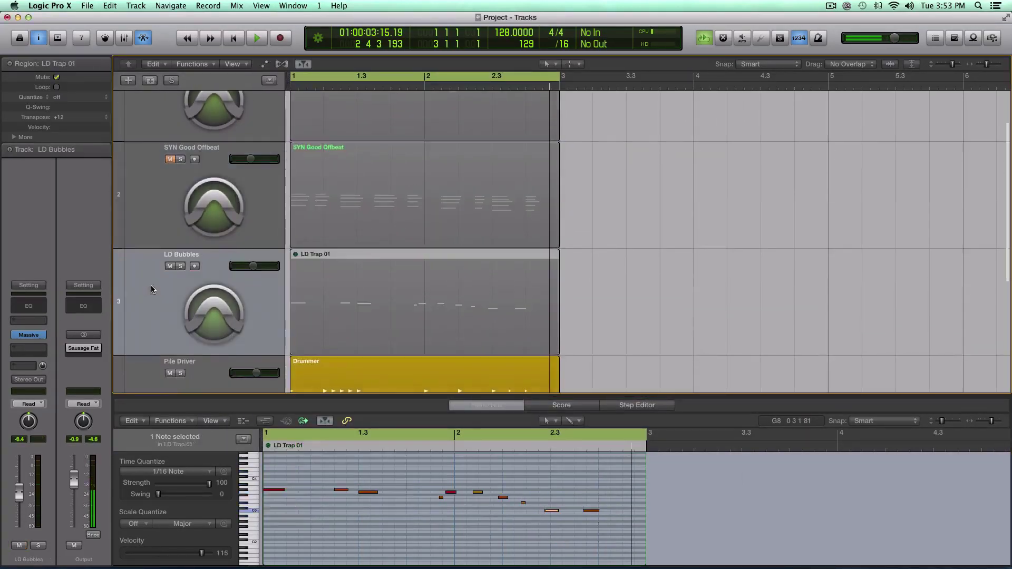
key(ctrl+m)
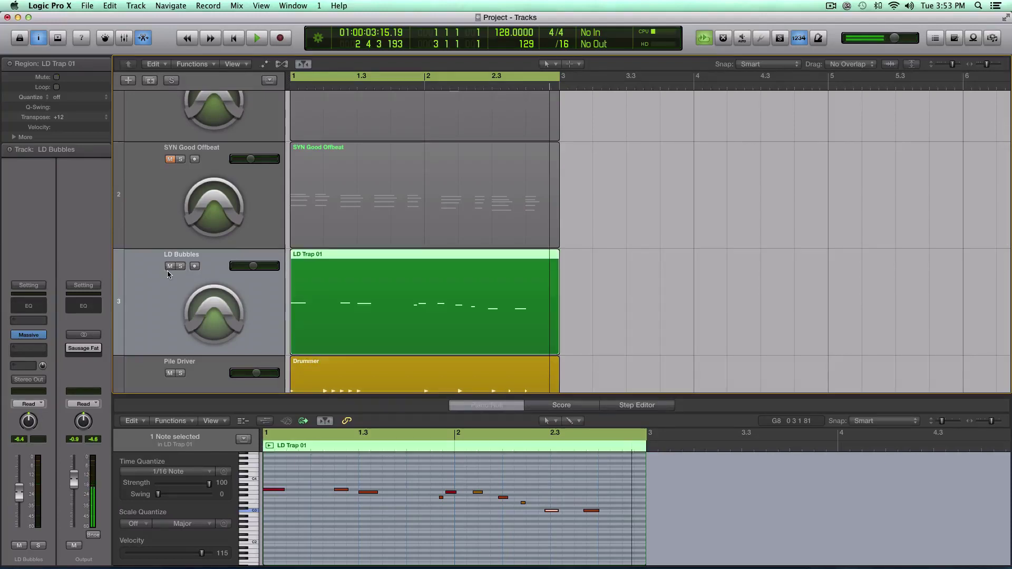
Open the LD Bubbles Massive synth, start playback and lower the LD Bubbles volume
click(30, 339)
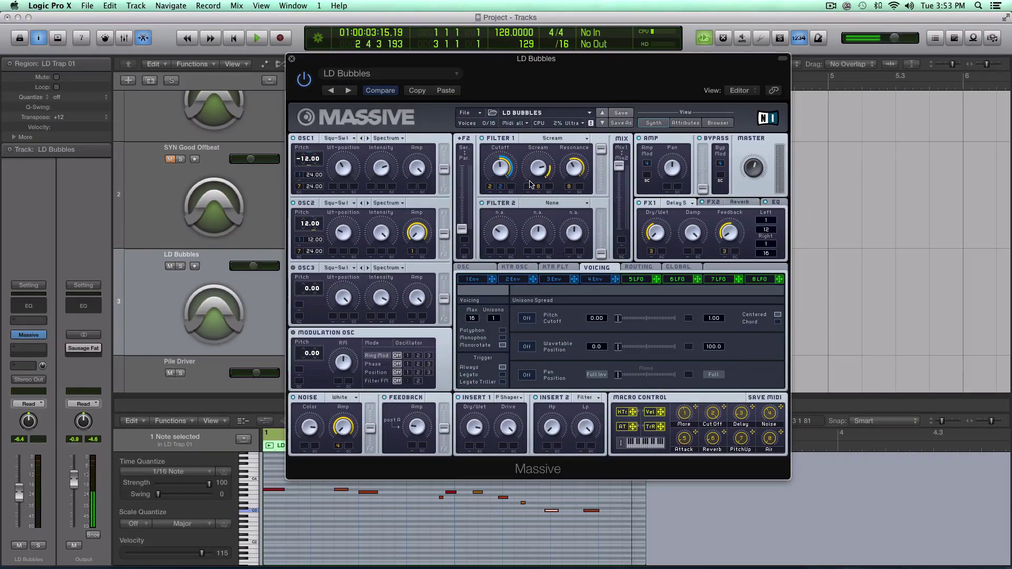
key(space)
drag(256, 270, 249, 270)
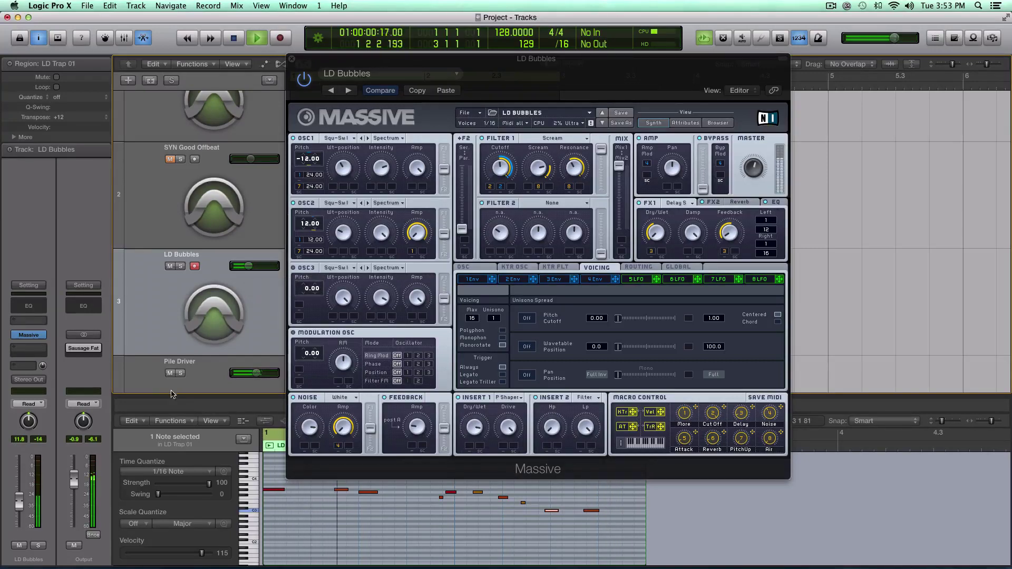
Mute the Pile Driver track, stop playback and show Massive's 4 Env settings
click(170, 373)
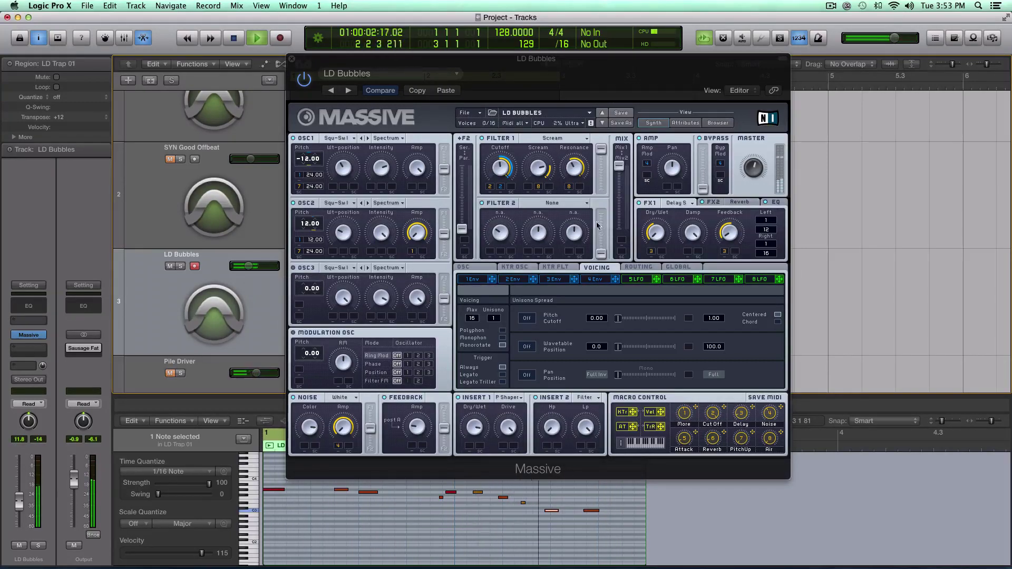
key(space)
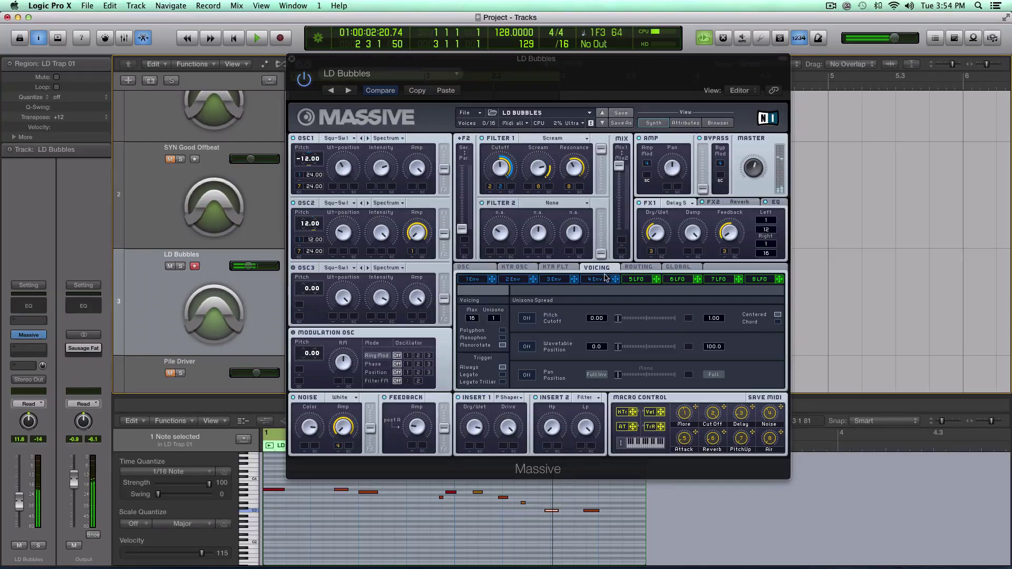
click(603, 281)
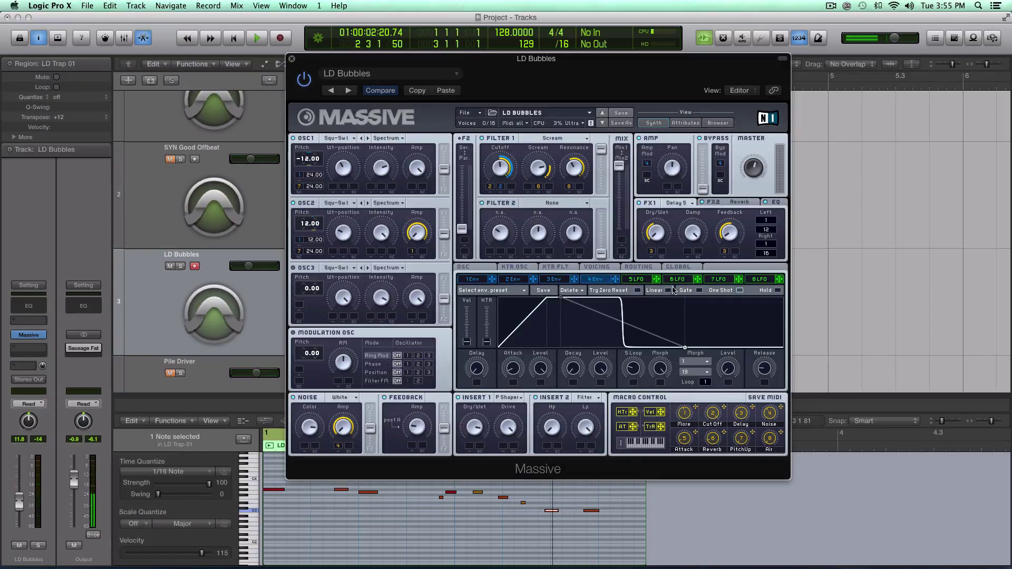
Compare Massive's 1 Env and 4 Env tabs, then switch to 2 Env
click(475, 280)
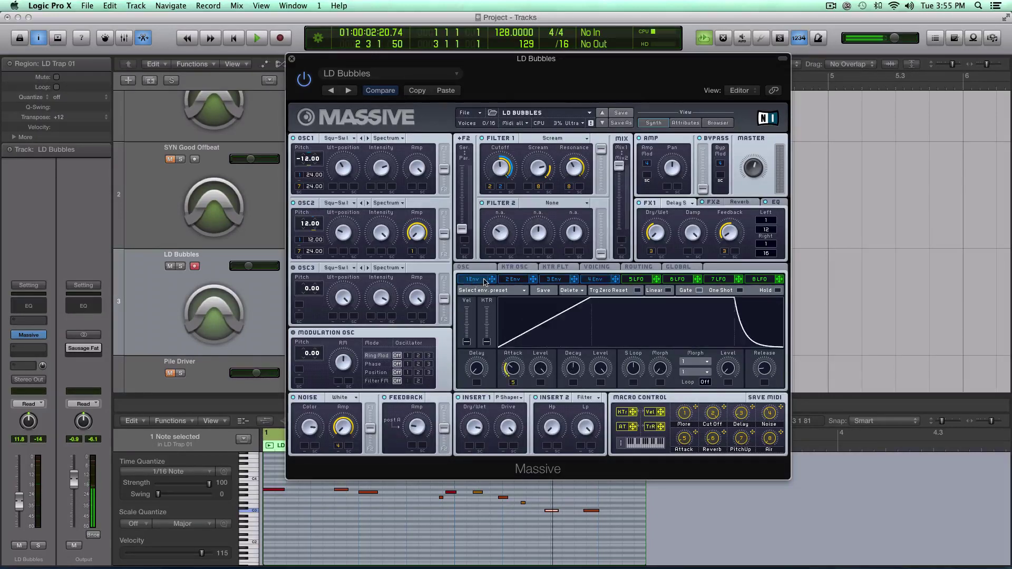
click(605, 283)
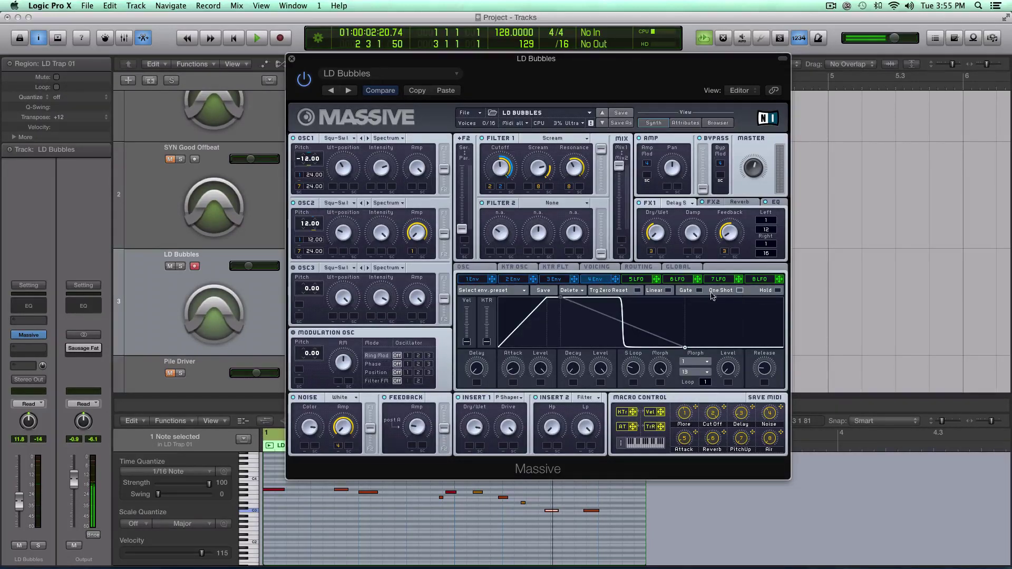
click(515, 283)
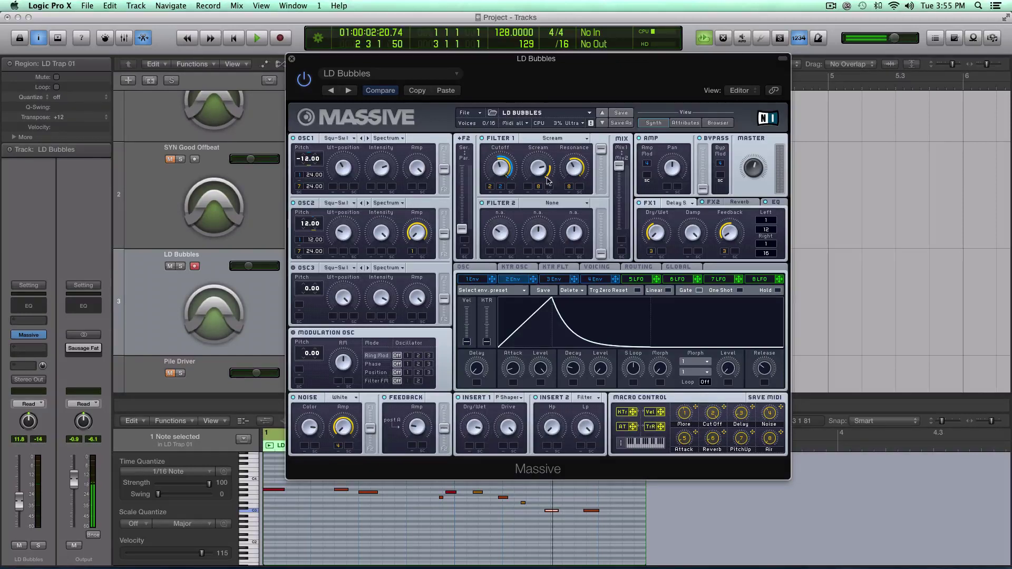
click(602, 281)
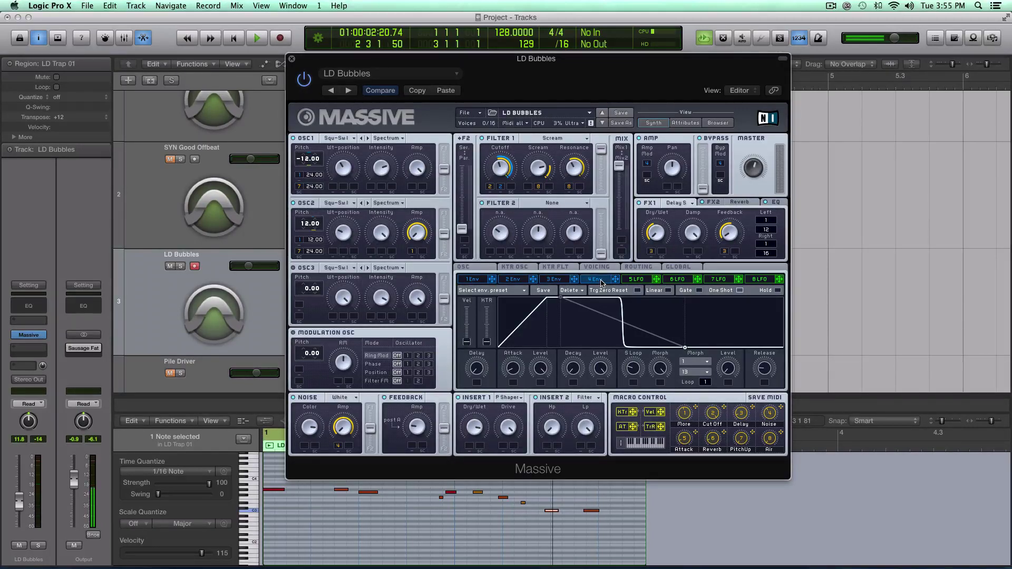
click(515, 281)
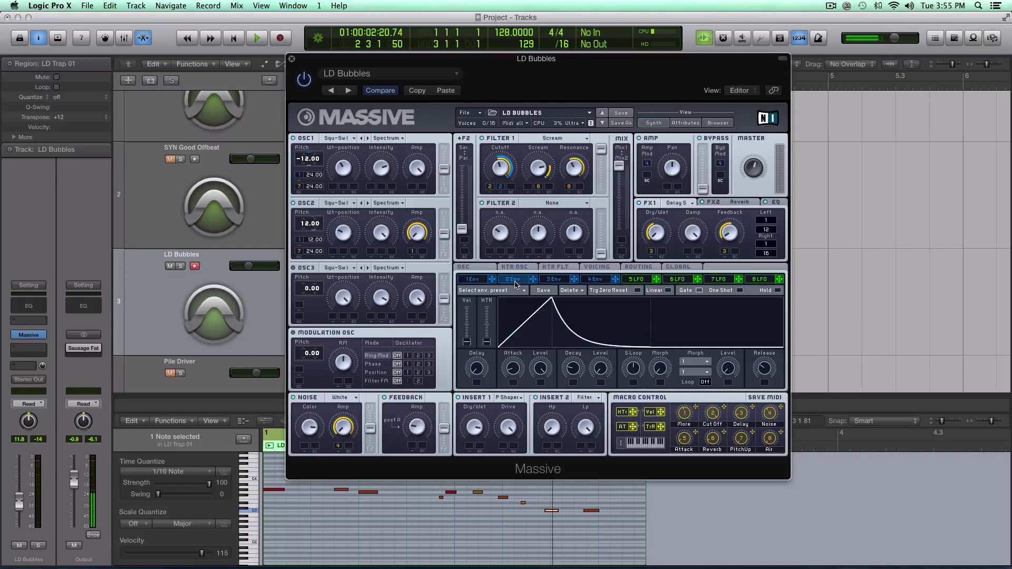